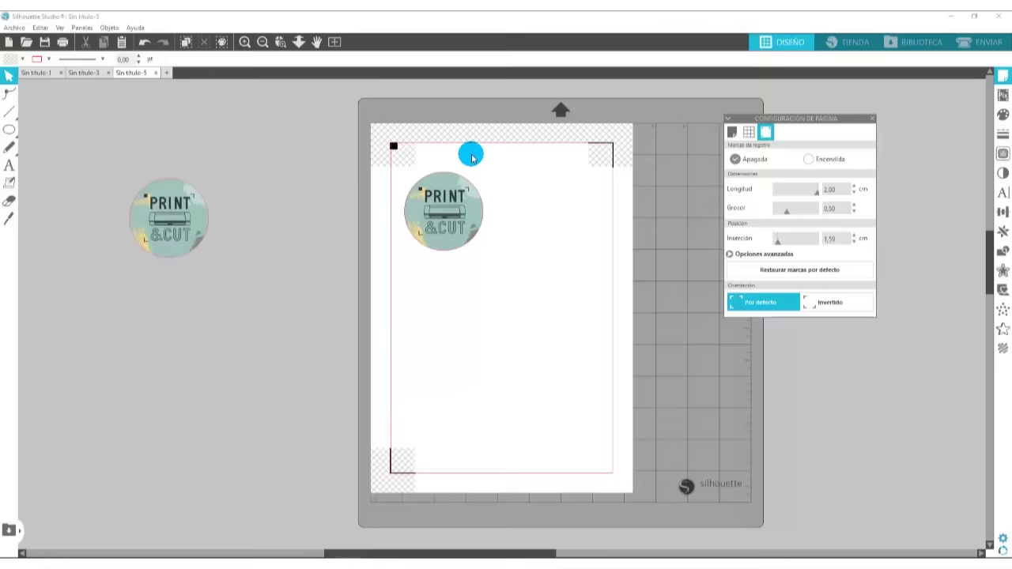
- Move the circular Print & Cut design on the page to X 2.139, Y 3.330 cm, just inside the cut border's upper-left corner
{"action": "left_click_drag", "start_coordinate": [524, 145], "coordinate": [382, 292]}
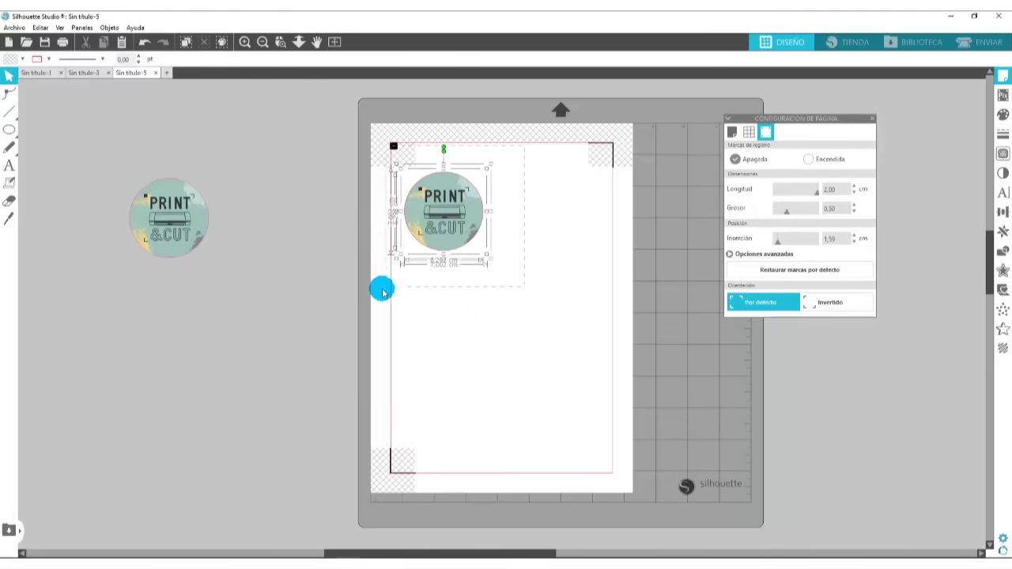
{"action": "left_click", "coordinate": [447, 243]}
{"action": "mouse_move", "coordinate": [445, 246]}
{"action": "left_mouse_down"}
{"action": "mouse_move", "coordinate": [444, 209]}
{"action": "mouse_move", "coordinate": [457, 254]}
{"action": "left_mouse_up"}
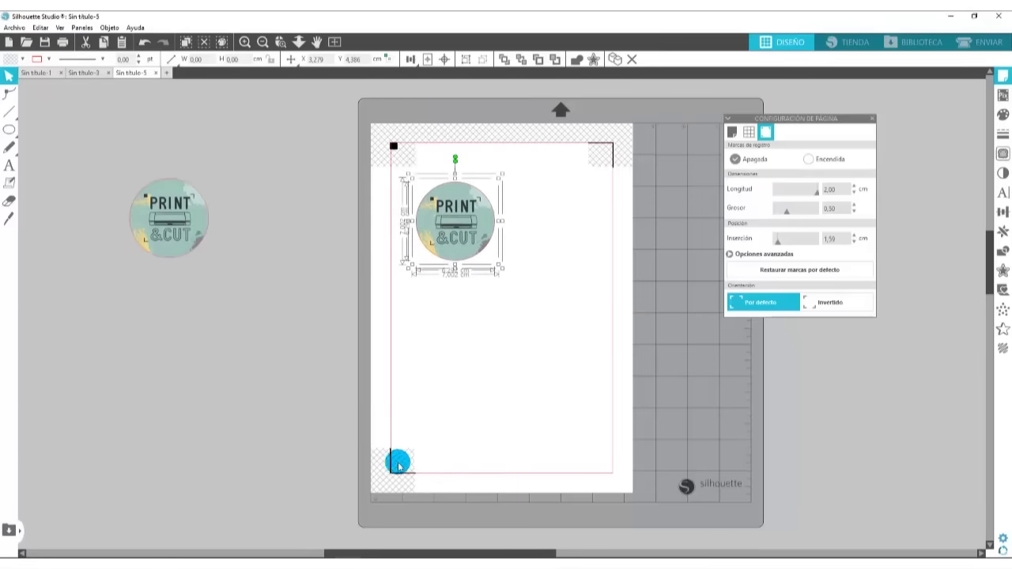
{"action": "left_click_drag", "start_coordinate": [479, 241], "coordinate": [455, 213]}
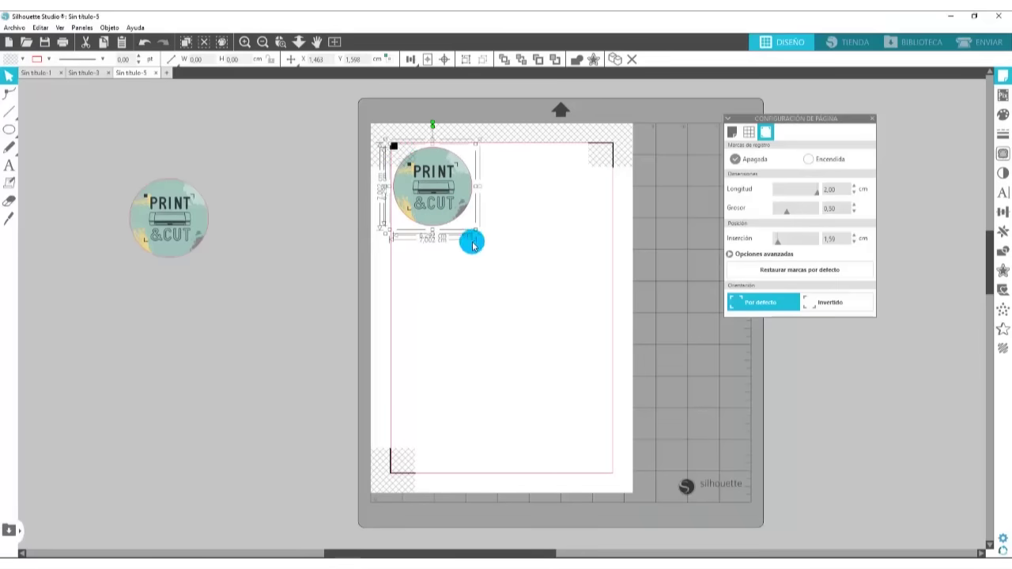
{"action": "left_click_drag", "start_coordinate": [452, 169], "coordinate": [461, 189]}
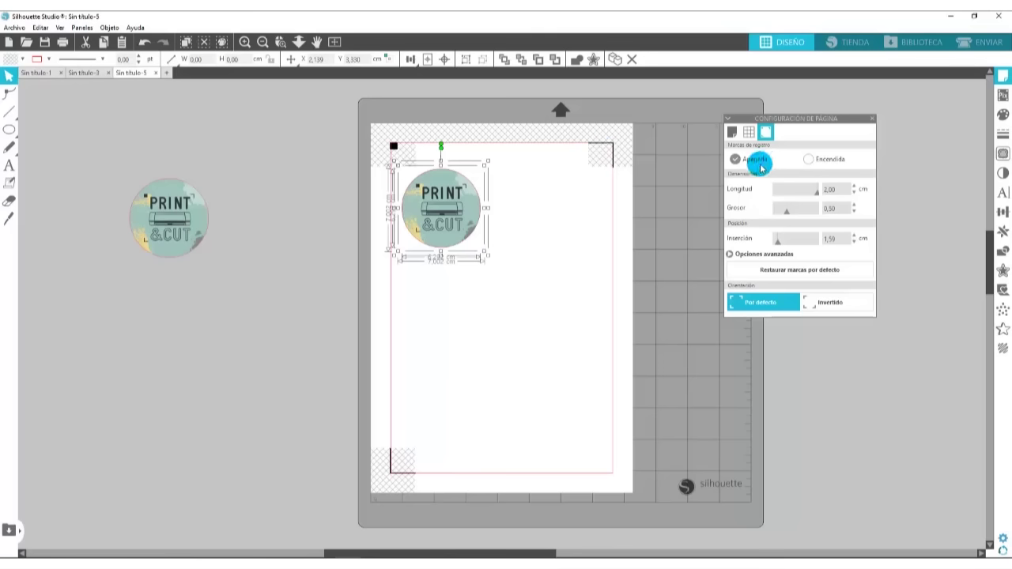
- Try setting the left, upper, right and lower registration mark insets to 1.00 cm, and restore the default marks
{"action": "left_click", "coordinate": [730, 254]}
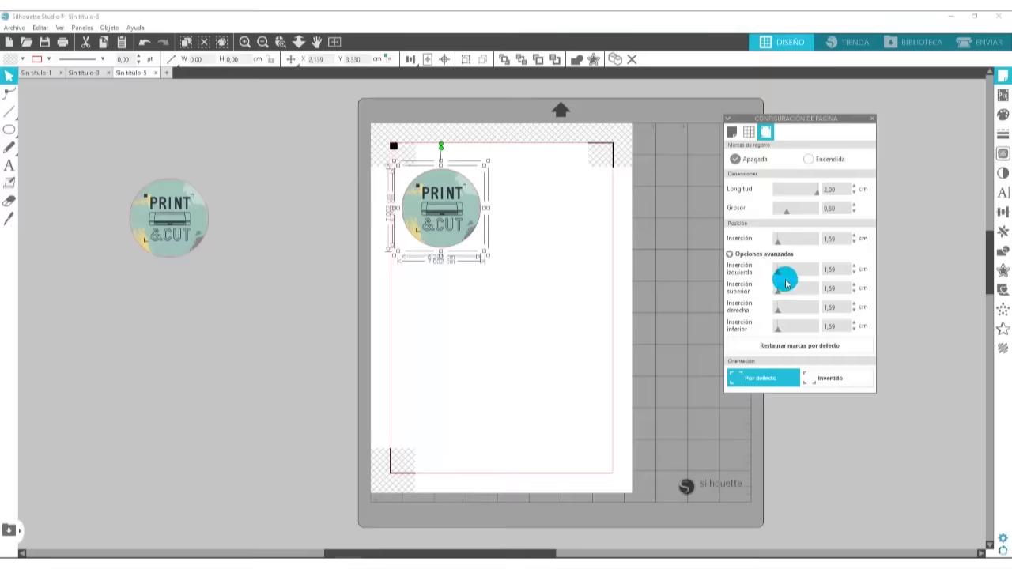
{"action": "left_click_drag", "start_coordinate": [782, 269], "coordinate": [688, 300]}
{"action": "left_click_drag", "start_coordinate": [778, 290], "coordinate": [775, 310]}
{"action": "left_click_drag", "start_coordinate": [778, 326], "coordinate": [761, 327]}
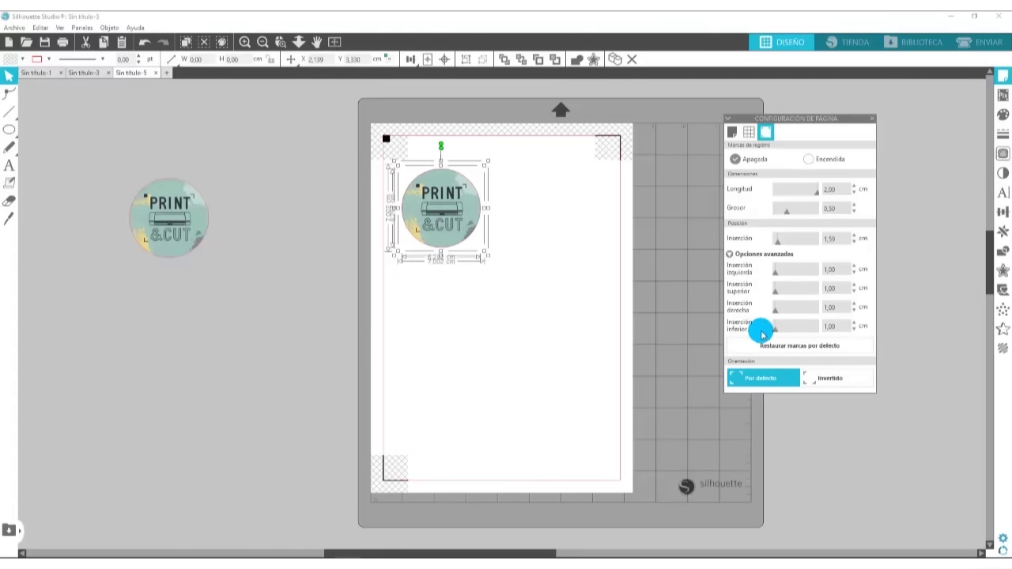
{"action": "left_click", "coordinate": [809, 348]}
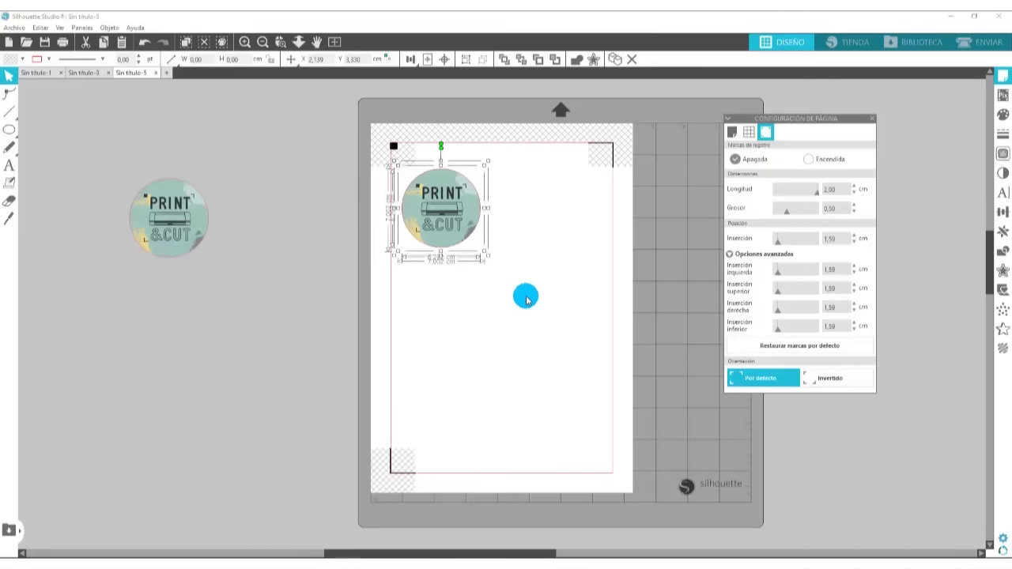
{"action": "left_click", "coordinate": [571, 258]}
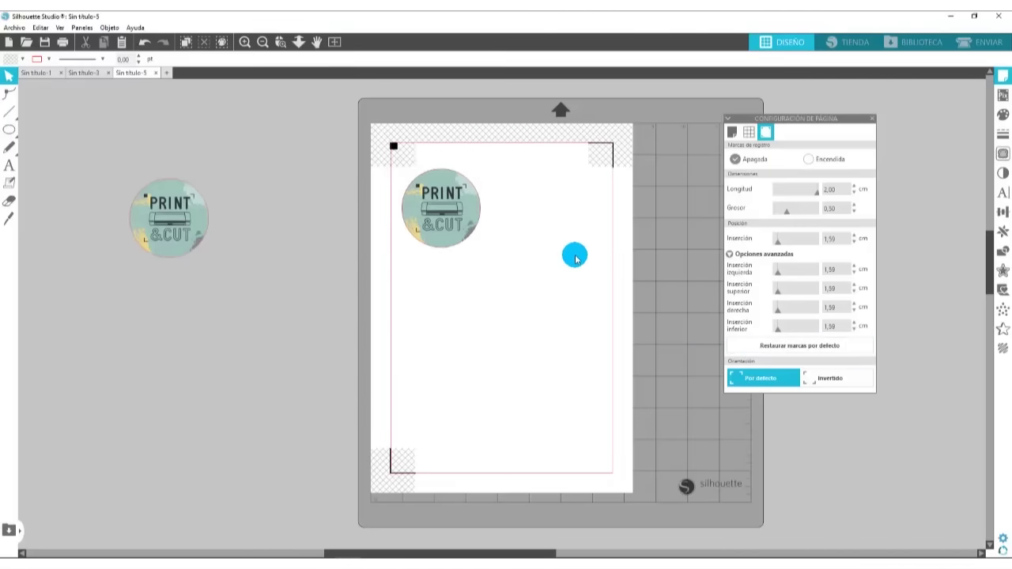
- Turn on print bleed for the page, examine its effect on the circle's edge, and turn it off again
{"action": "left_click", "coordinate": [732, 132]}
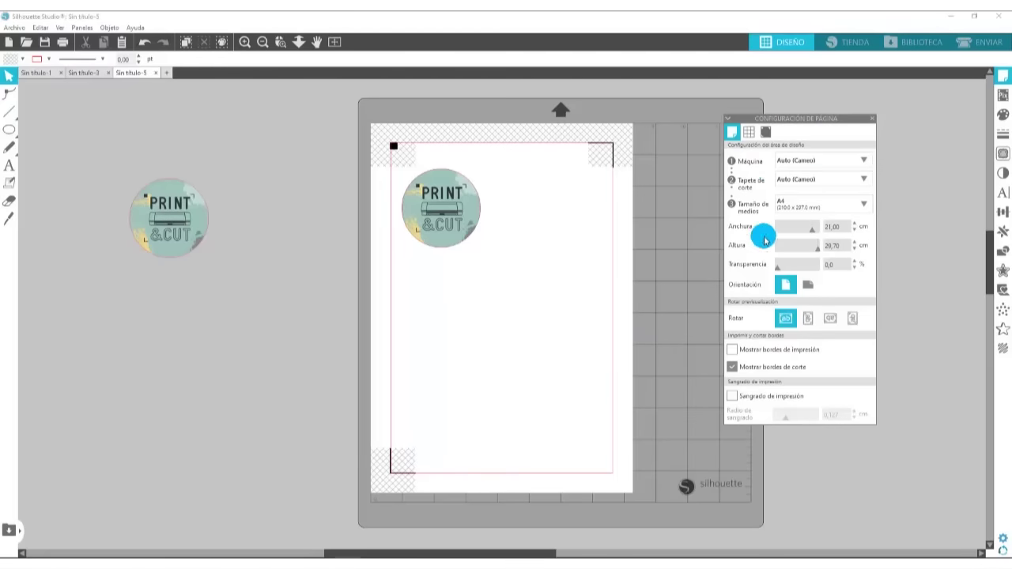
{"action": "left_click", "coordinate": [733, 397]}
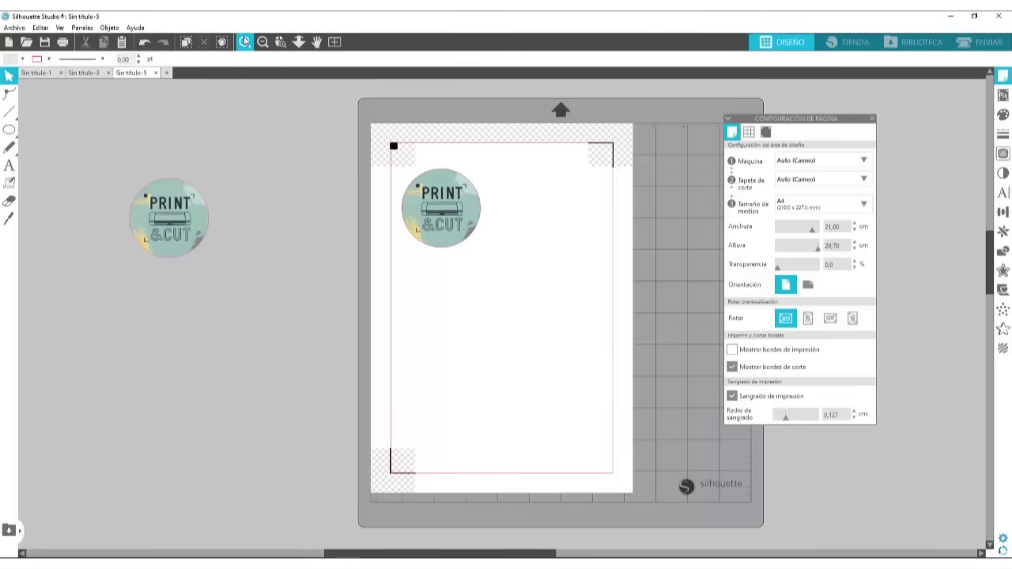
{"action": "left_click", "coordinate": [412, 324]}
{"action": "left_click", "coordinate": [412, 186]}
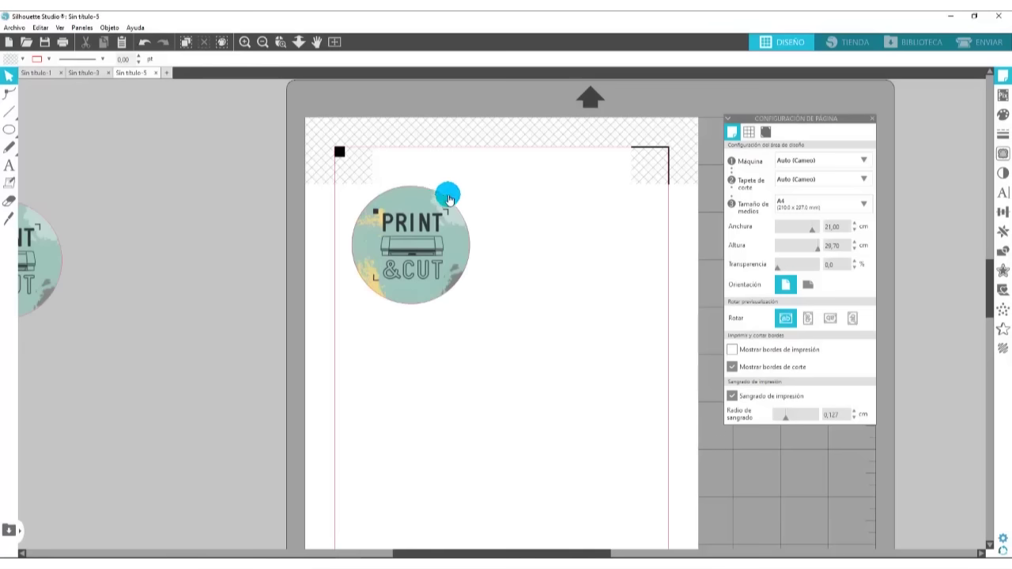
{"action": "left_click", "coordinate": [732, 396]}
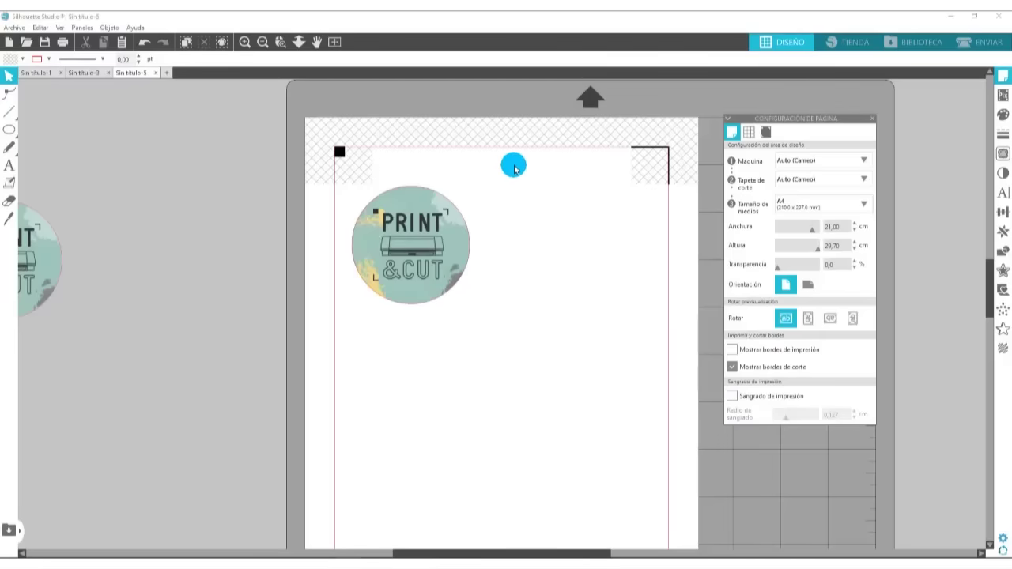
- Duplicate the circle on the page into a grid of two columns and three rows
{"action": "left_click", "coordinate": [262, 42]}
{"action": "scroll", "coordinate": [502, 280], "scroll_direction": "down", "scroll_amount": 2}
{"action": "left_click_drag", "start_coordinate": [526, 174], "coordinate": [388, 326]}
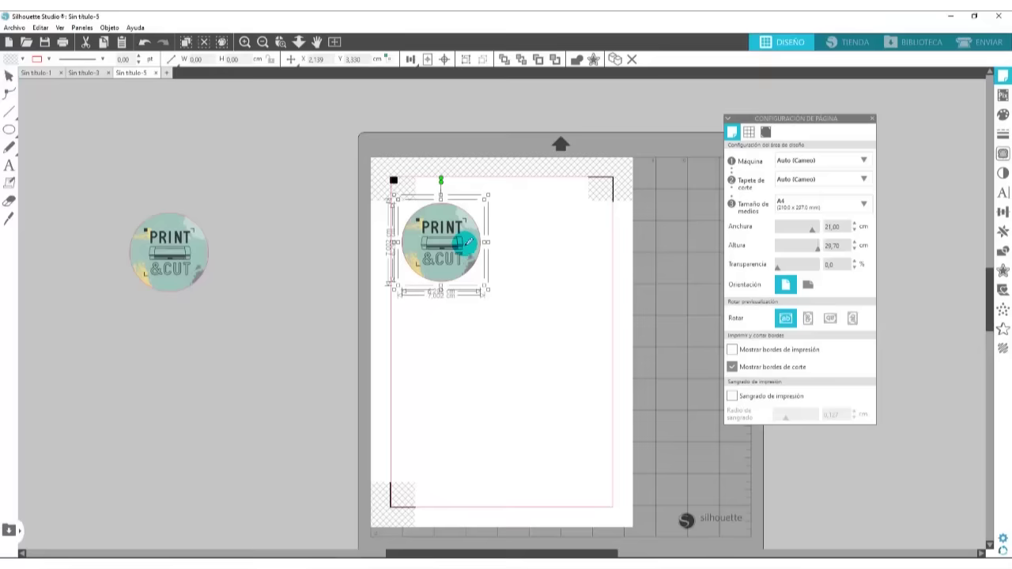
{"action": "key", "text": "ctrl+d"}
{"action": "left_click_drag", "start_coordinate": [594, 183], "coordinate": [391, 329]}
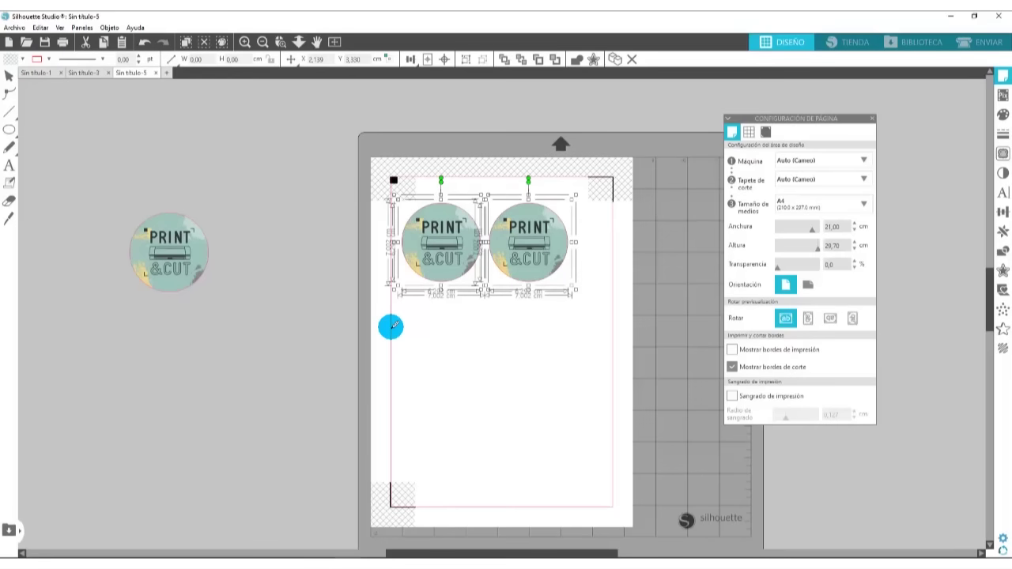
{"action": "key", "text": "ctrl+d"}
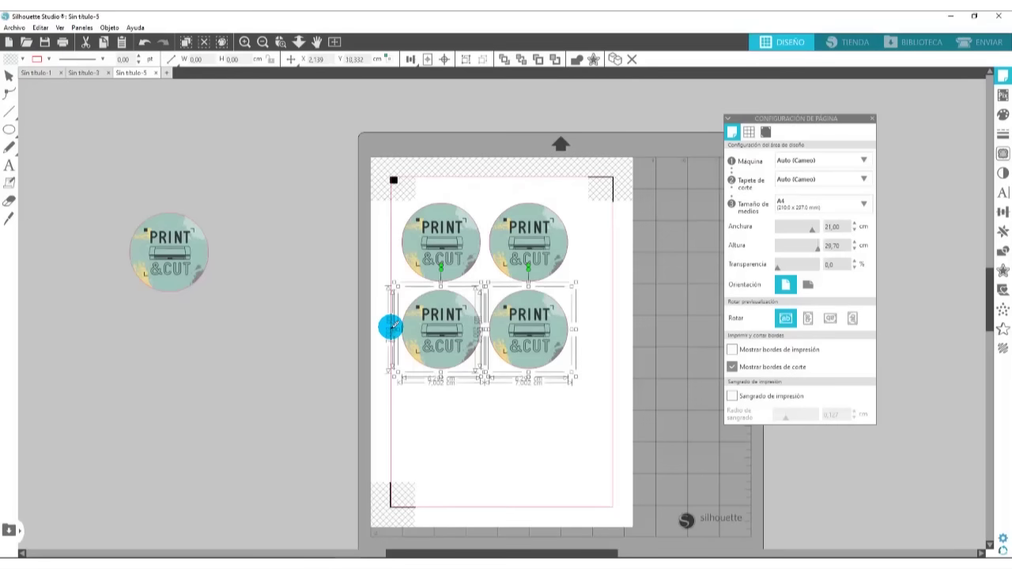
{"action": "key", "text": "ctrl+d"}
- Enlarge the six circles together to about 7.15 cm each, position them within the cut border, and close the page setup
{"action": "left_click_drag", "start_coordinate": [398, 168], "coordinate": [582, 478]}
{"action": "left_click_drag", "start_coordinate": [535, 346], "coordinate": [549, 355]}
{"action": "left_click_drag", "start_coordinate": [591, 480], "coordinate": [602, 475]}
{"action": "left_click_drag", "start_coordinate": [561, 245], "coordinate": [561, 256]}
{"action": "left_click", "coordinate": [633, 260]}
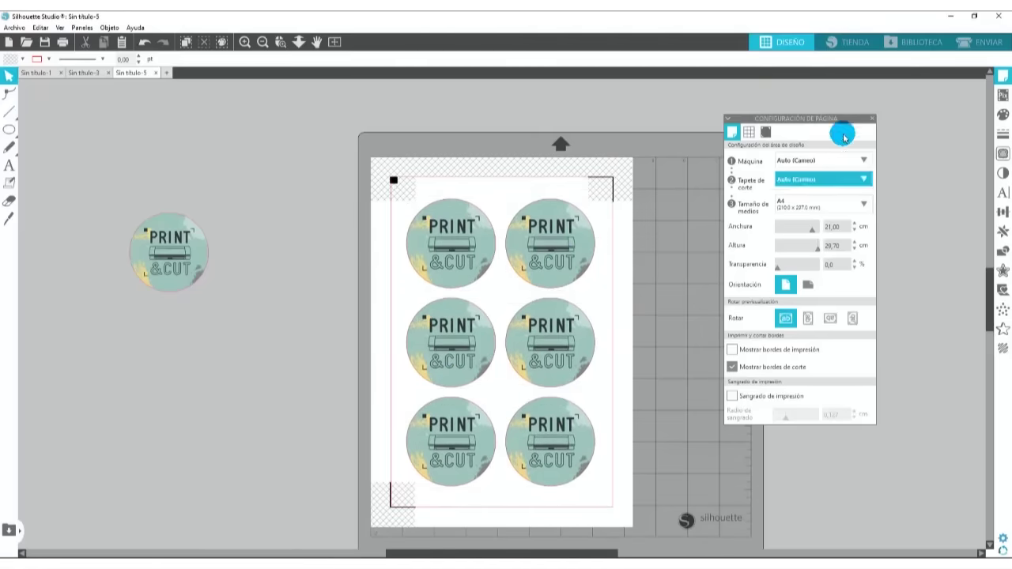
{"action": "left_click", "coordinate": [873, 119]}
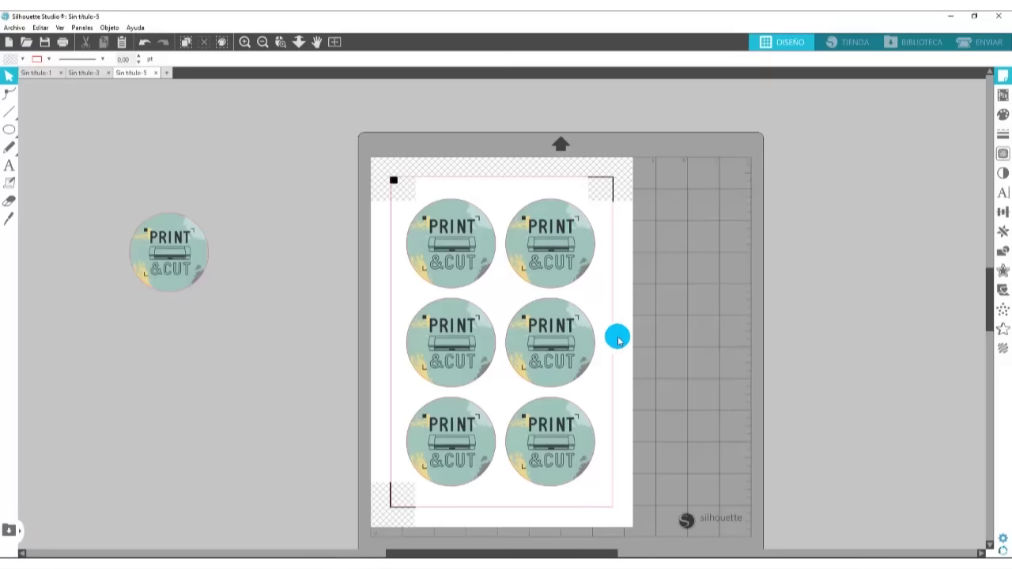
- Apply an outward offset of about 0.2 cm with rounded corners to the cut outlines of the two lowest circles
{"action": "scroll", "coordinate": [617, 340], "scroll_direction": "down", "scroll_amount": 1}
{"action": "left_click", "coordinate": [245, 41]}
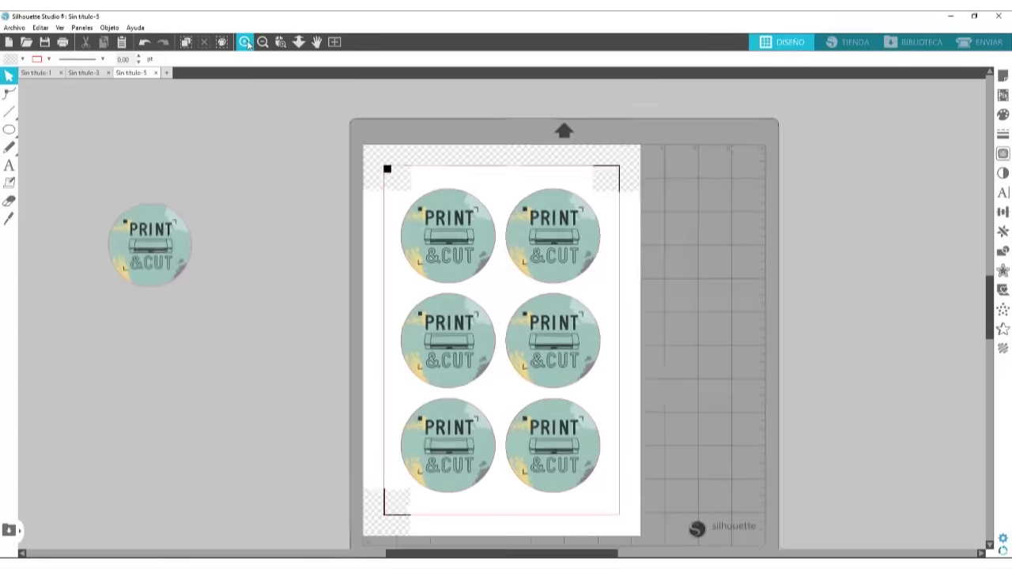
{"action": "scroll", "coordinate": [494, 421], "scroll_direction": "down", "scroll_amount": 3}
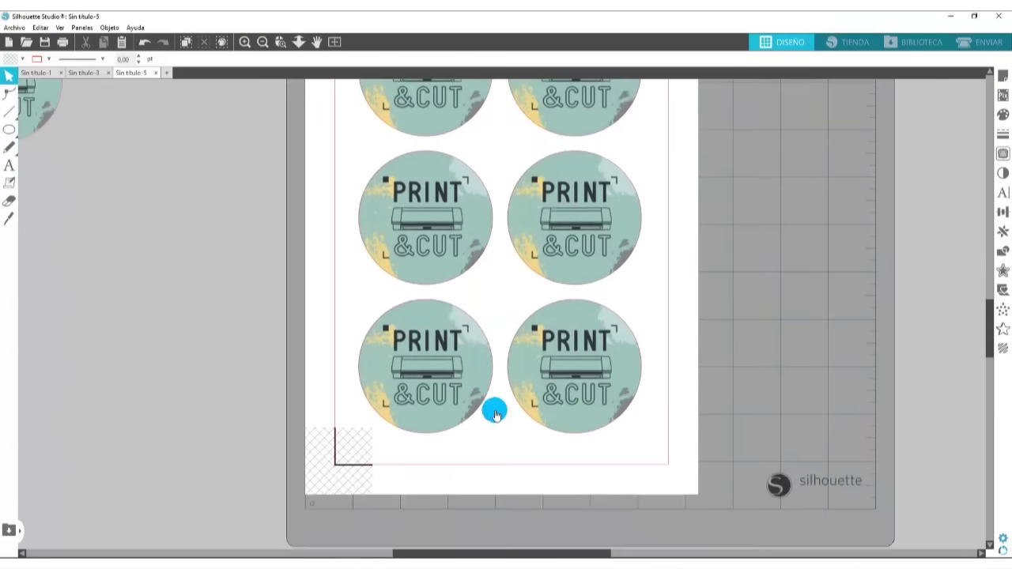
{"action": "left_click", "coordinate": [397, 310]}
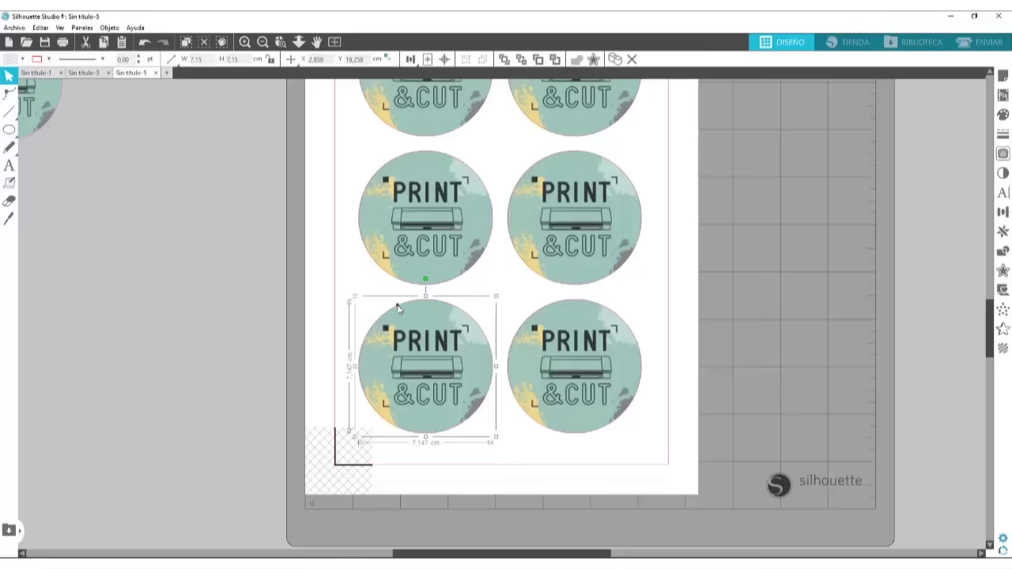
{"action": "left_click", "coordinate": [549, 309], "text": "shift"}
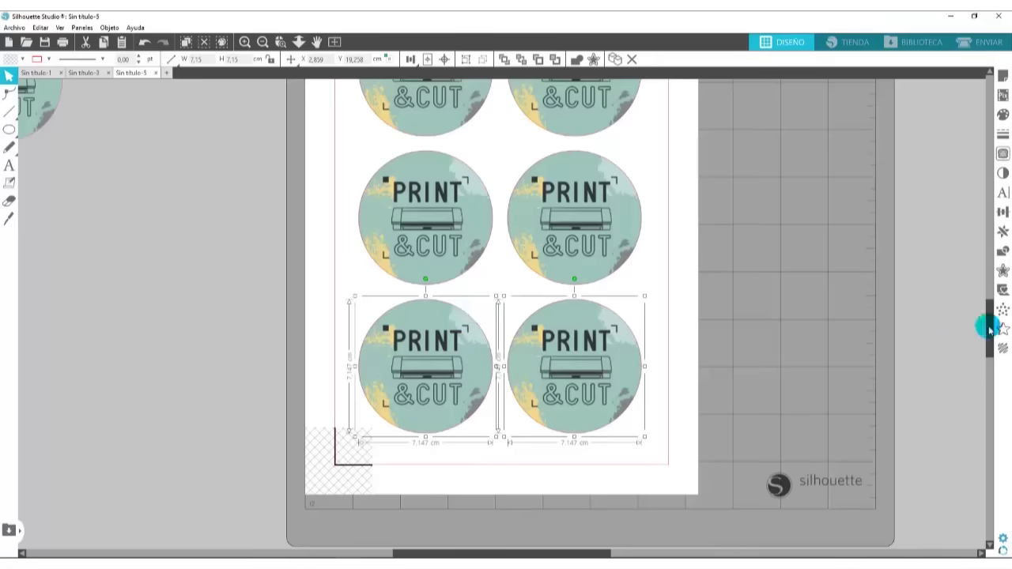
{"action": "left_click", "coordinate": [1005, 274]}
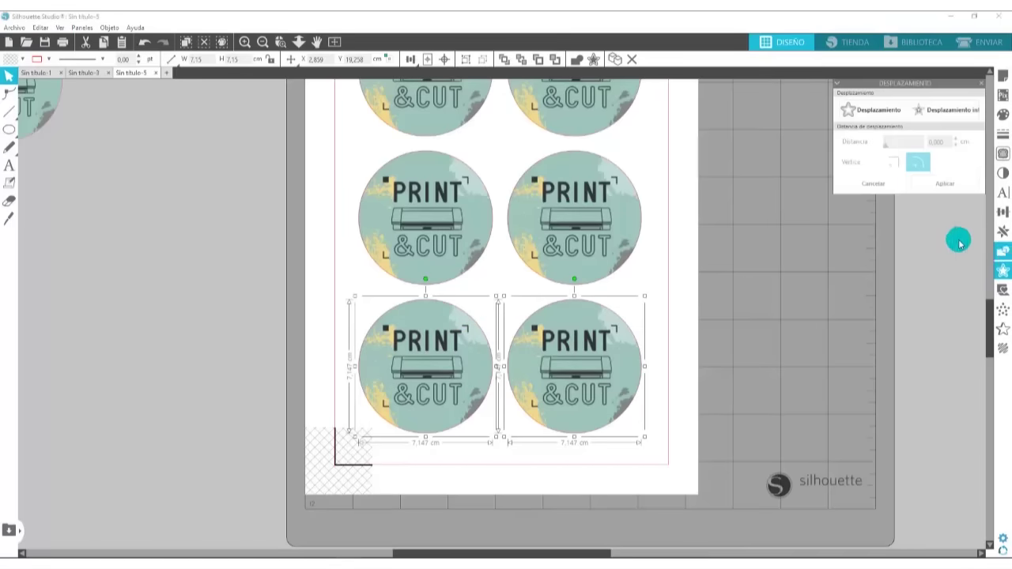
{"action": "left_click", "coordinate": [873, 111]}
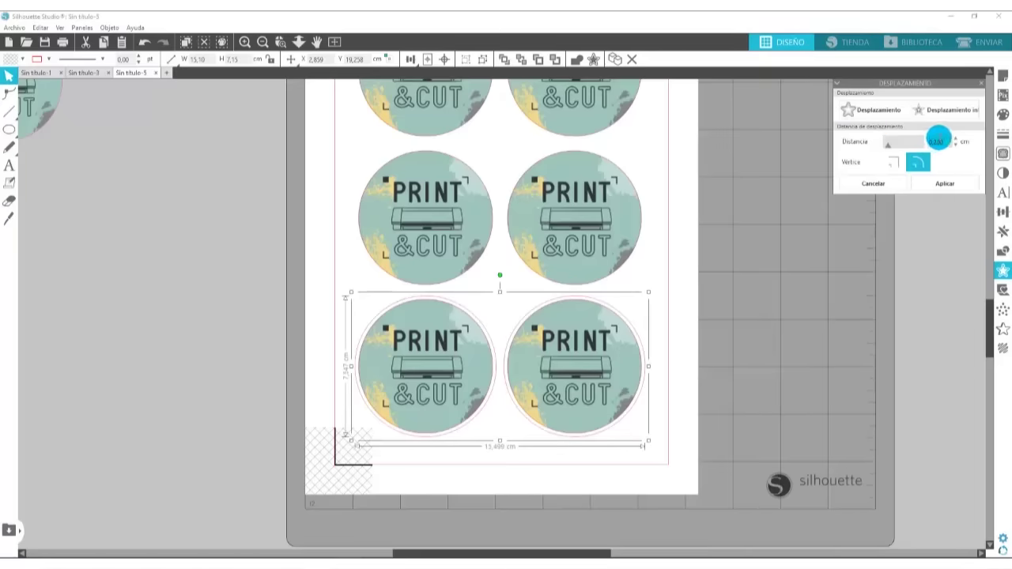
{"action": "left_click", "coordinate": [946, 185]}
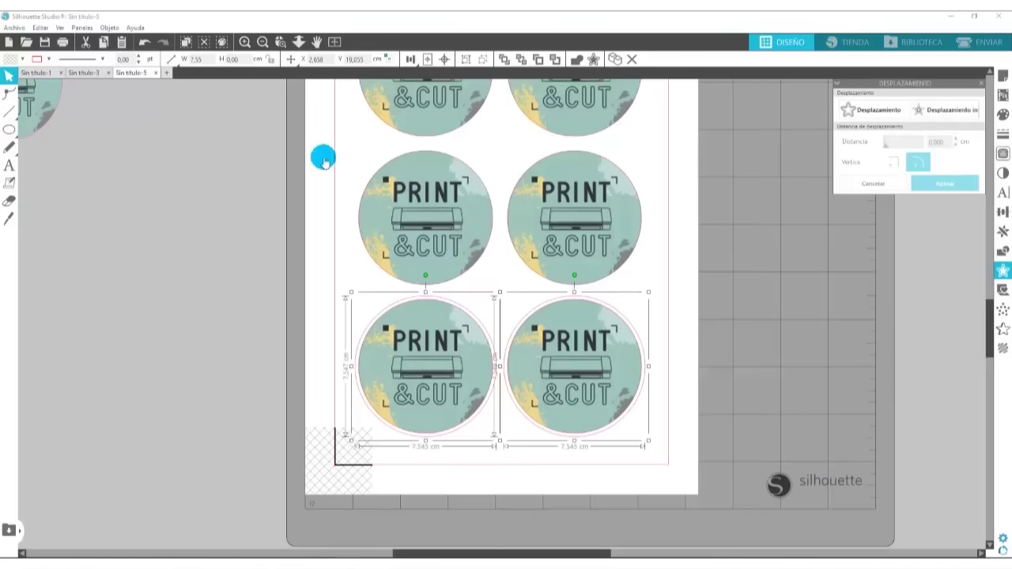
- Delete the inner cut outline of the lower-left circle and open the cut job setup
{"action": "left_click", "coordinate": [244, 42]}
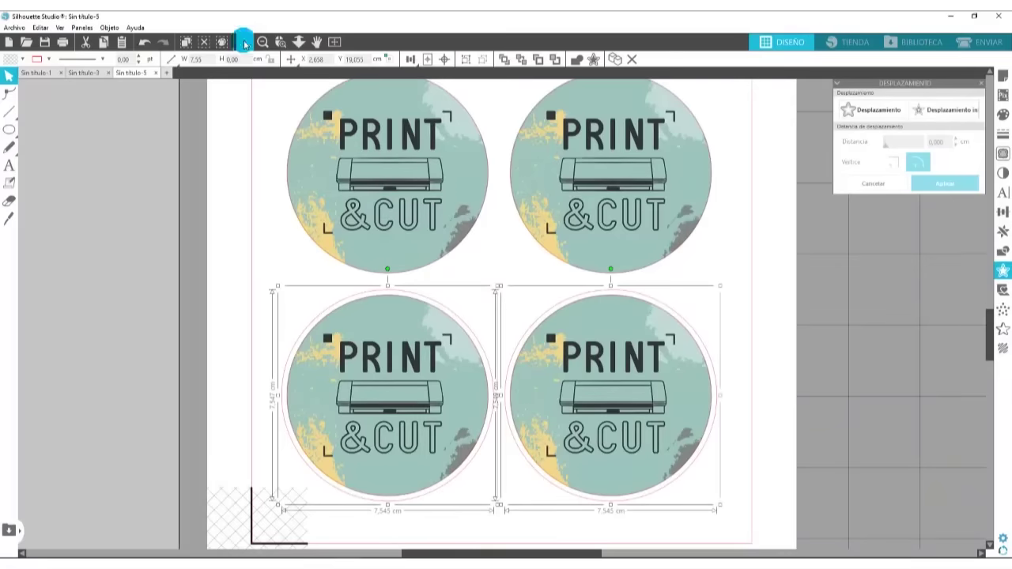
{"action": "left_click", "coordinate": [428, 307]}
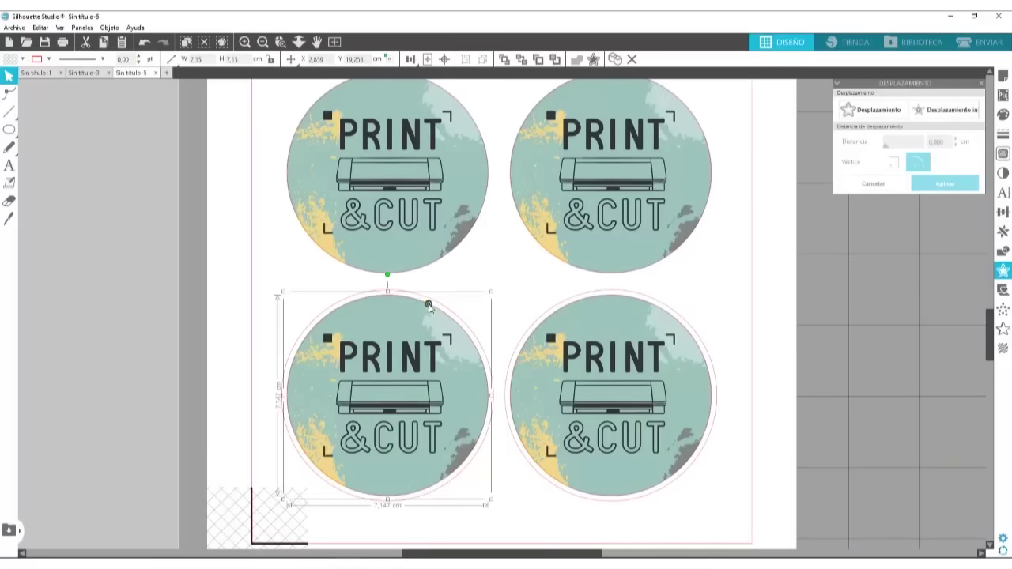
{"action": "left_click", "coordinate": [388, 300]}
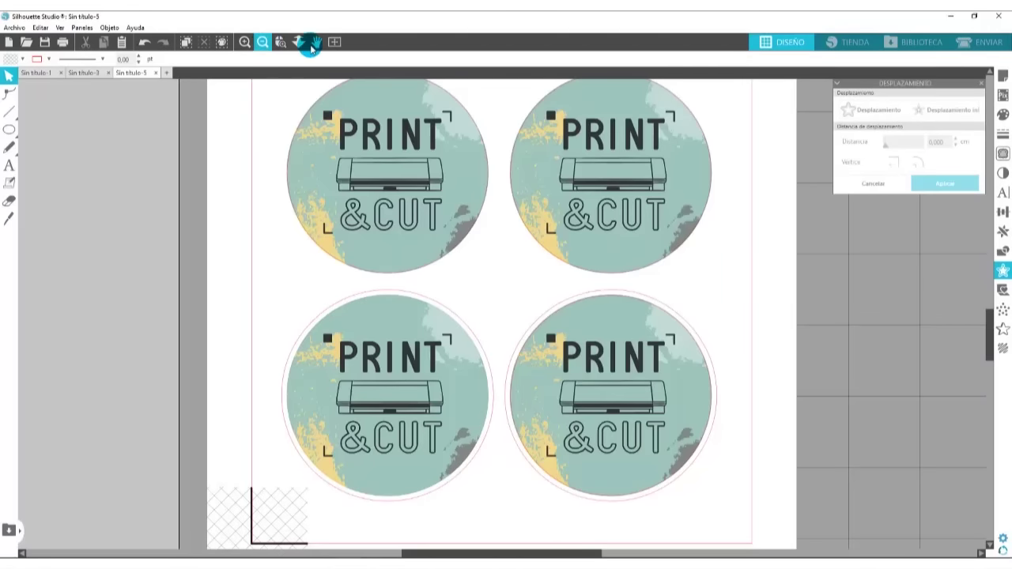
{"action": "left_click", "coordinate": [334, 44]}
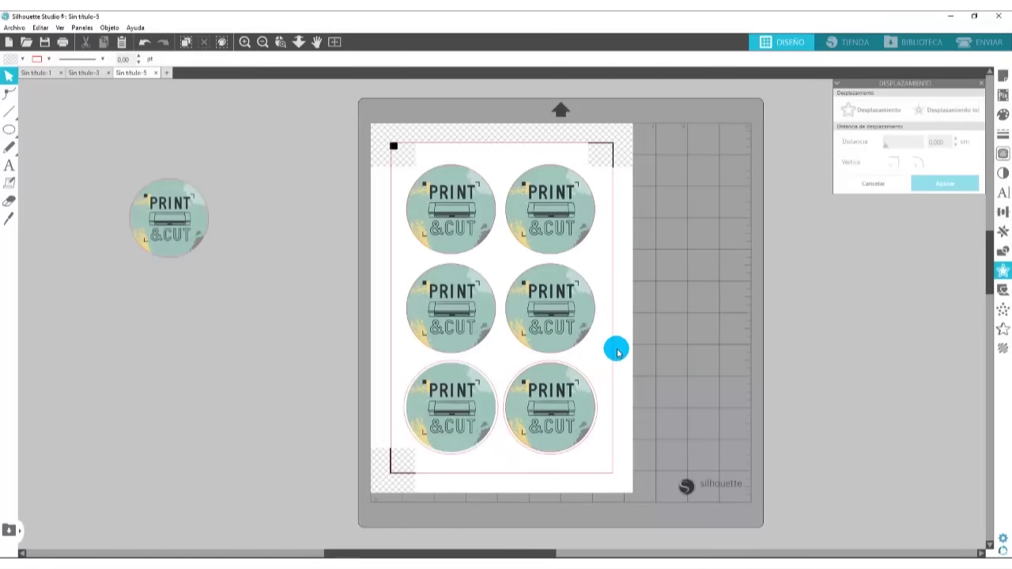
{"action": "left_click", "coordinate": [992, 42]}
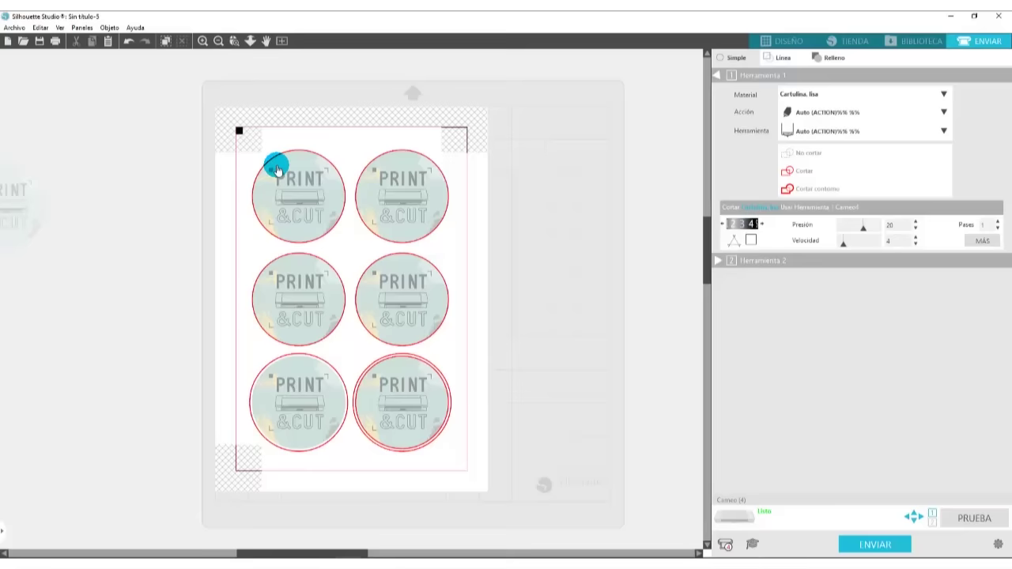
{"action": "left_click", "coordinate": [305, 198]}
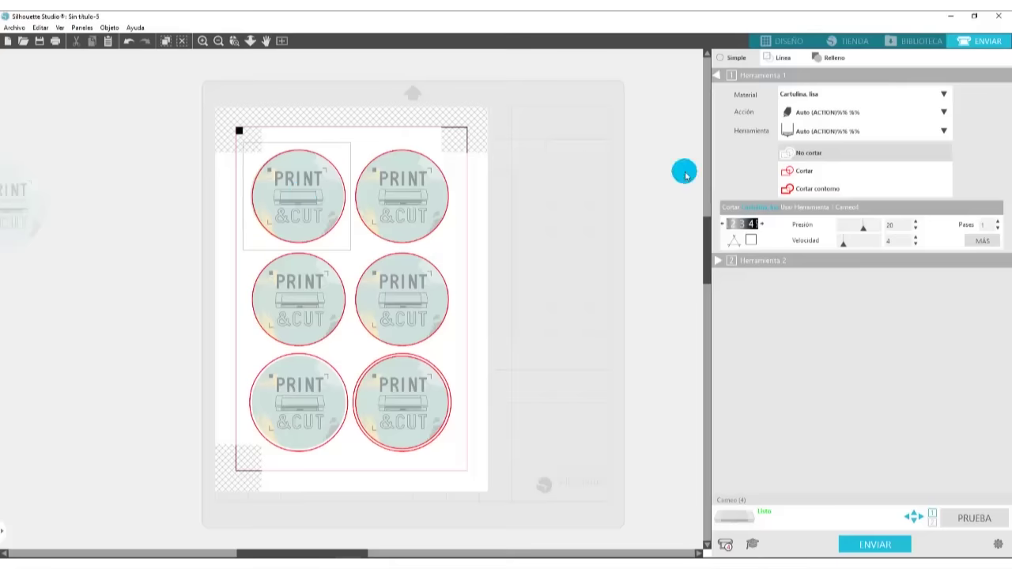
{"action": "left_click", "coordinate": [129, 41]}
{"action": "left_click", "coordinate": [129, 41]}
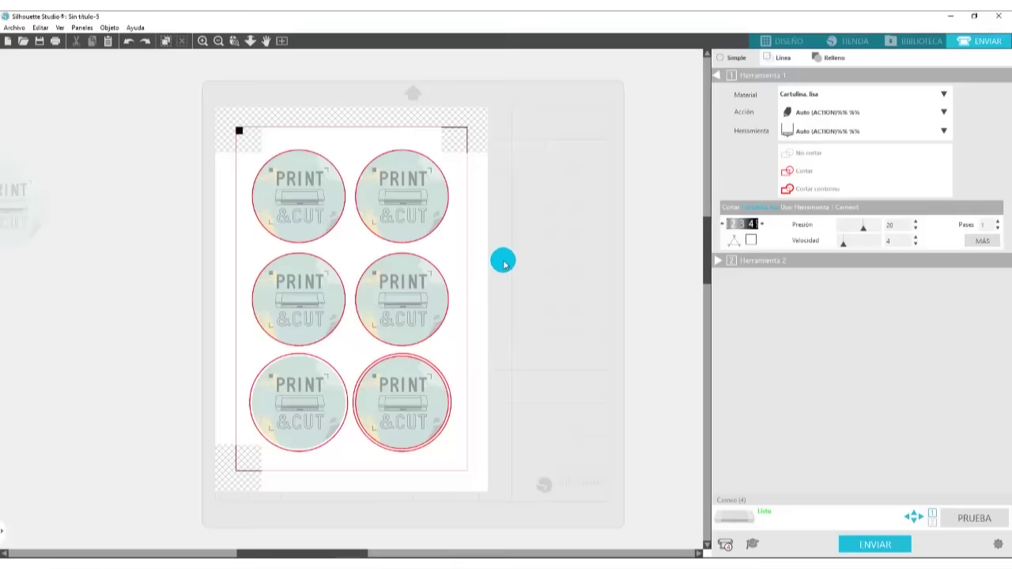
- Set the inner outline of the lower-right circle to No cortar so only its outer offset line is cut
{"action": "scroll", "coordinate": [399, 253], "scroll_direction": "down", "scroll_amount": 3}
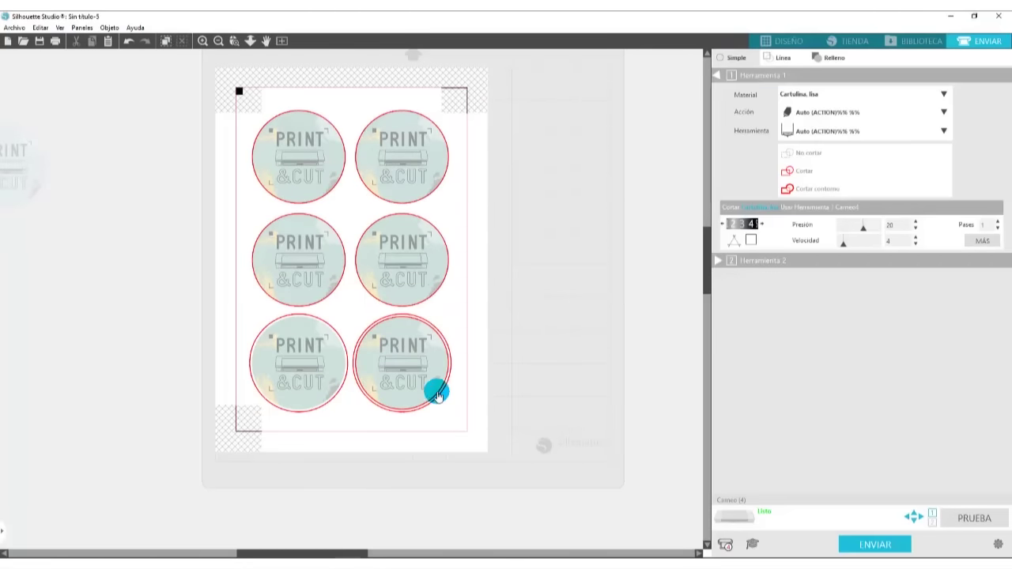
{"action": "left_click", "coordinate": [423, 326]}
{"action": "left_click", "coordinate": [423, 322]}
{"action": "left_click", "coordinate": [421, 317]}
{"action": "left_click", "coordinate": [804, 171]}
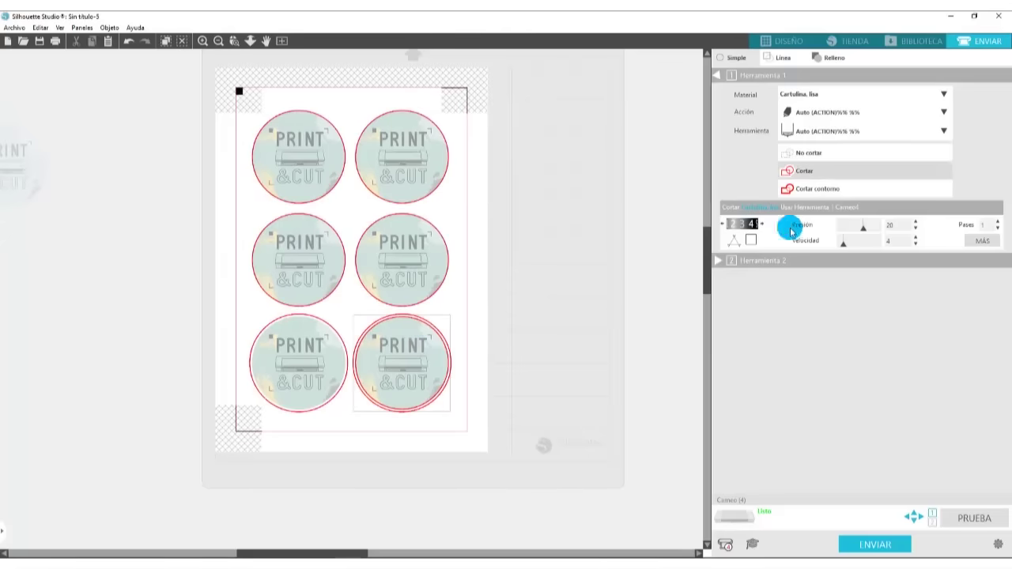
{"action": "left_click", "coordinate": [815, 153]}
{"action": "left_click", "coordinate": [531, 434]}
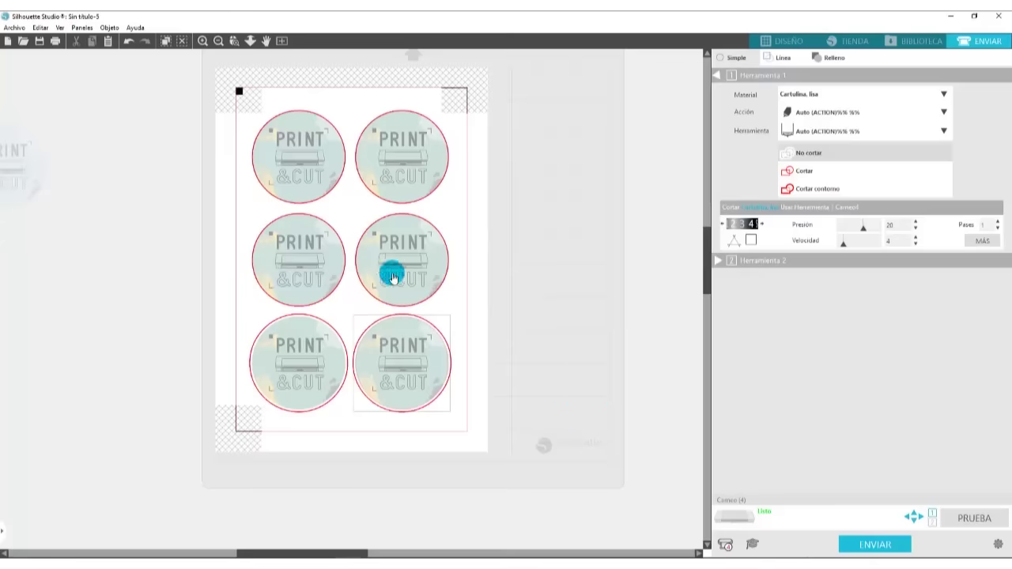
{"action": "scroll", "coordinate": [386, 158], "scroll_direction": "up", "scroll_amount": 2}
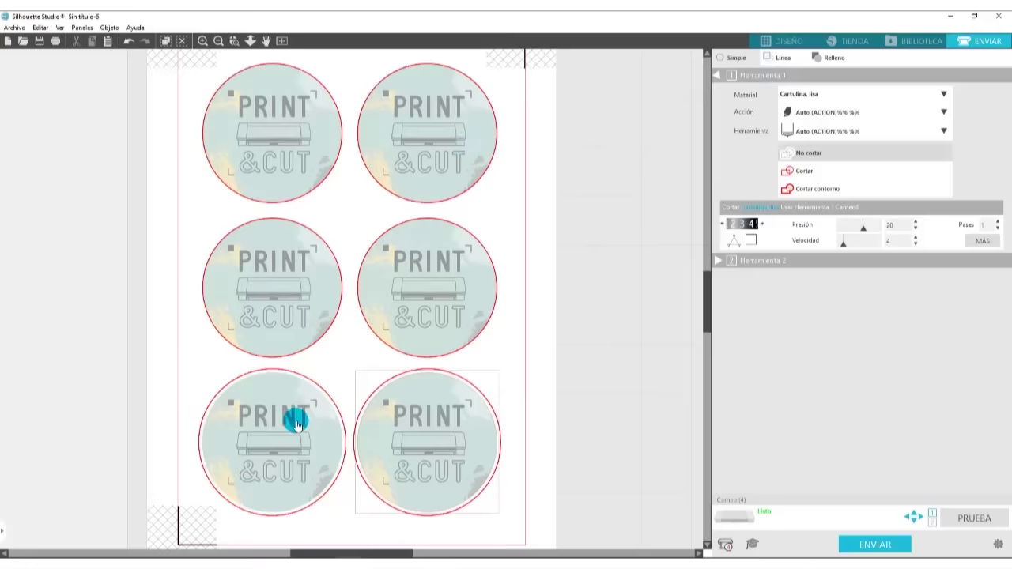
- Return to the design workspace, fit the whole page in view and select the spare sticker outside the page
{"action": "left_click", "coordinate": [786, 40]}
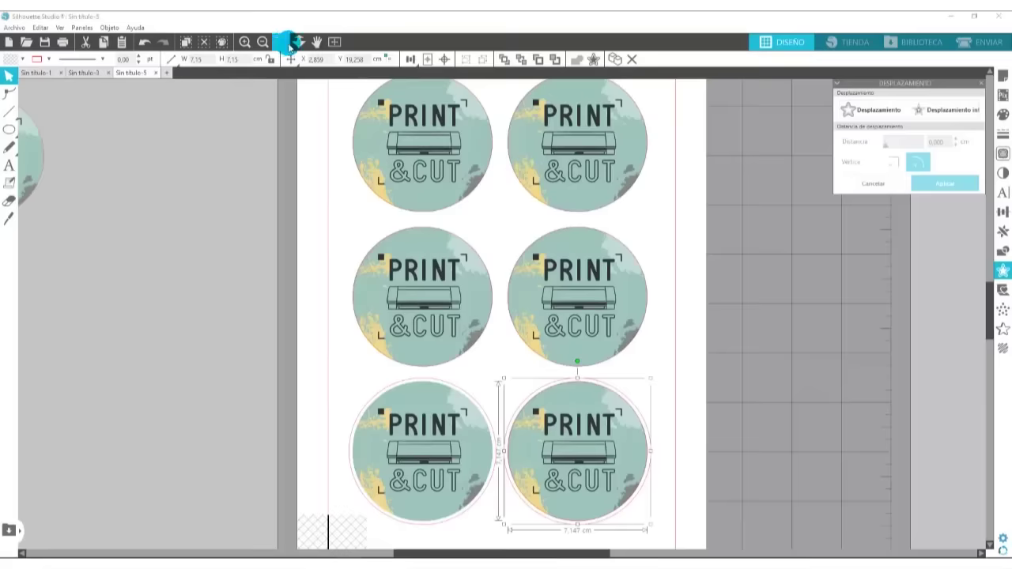
{"action": "left_click", "coordinate": [334, 42]}
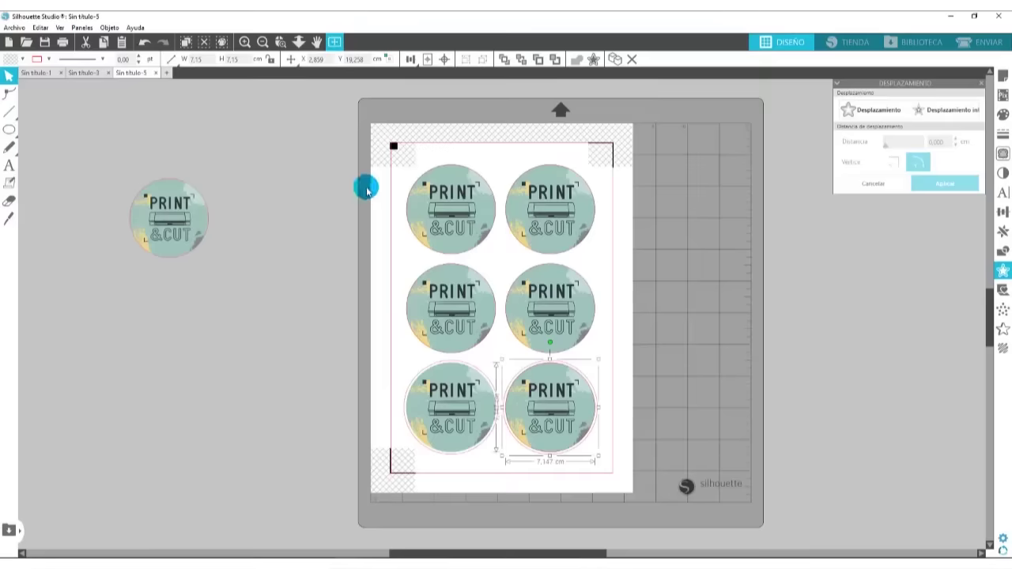
{"action": "left_click_drag", "start_coordinate": [273, 132], "coordinate": [96, 291]}
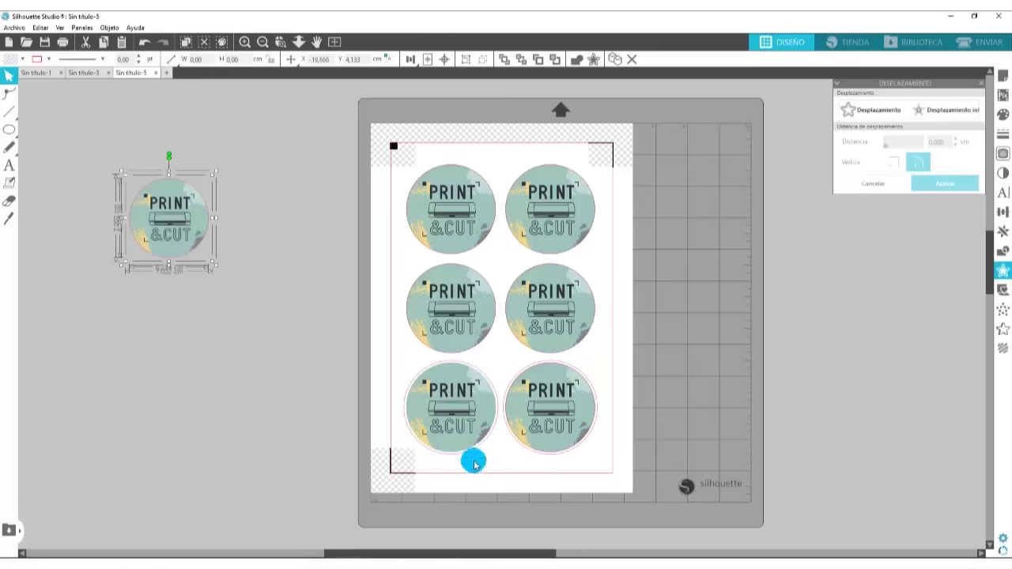
- Confirm the print page setup with A4 paper and vertical orientation, and deselect the spare sticker
{"action": "left_click", "coordinate": [15, 27]}
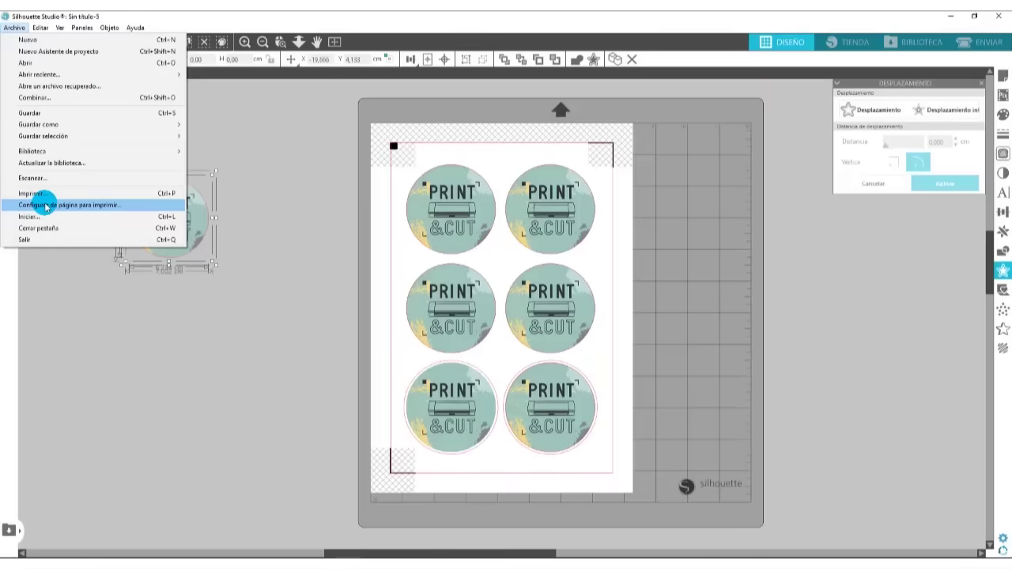
{"action": "left_click", "coordinate": [46, 206]}
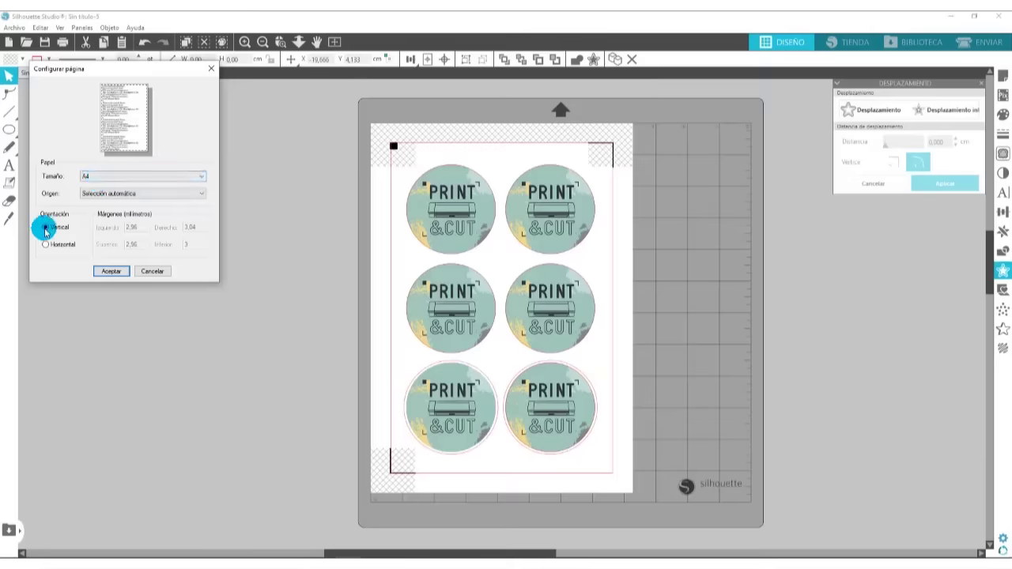
{"action": "left_click", "coordinate": [110, 271]}
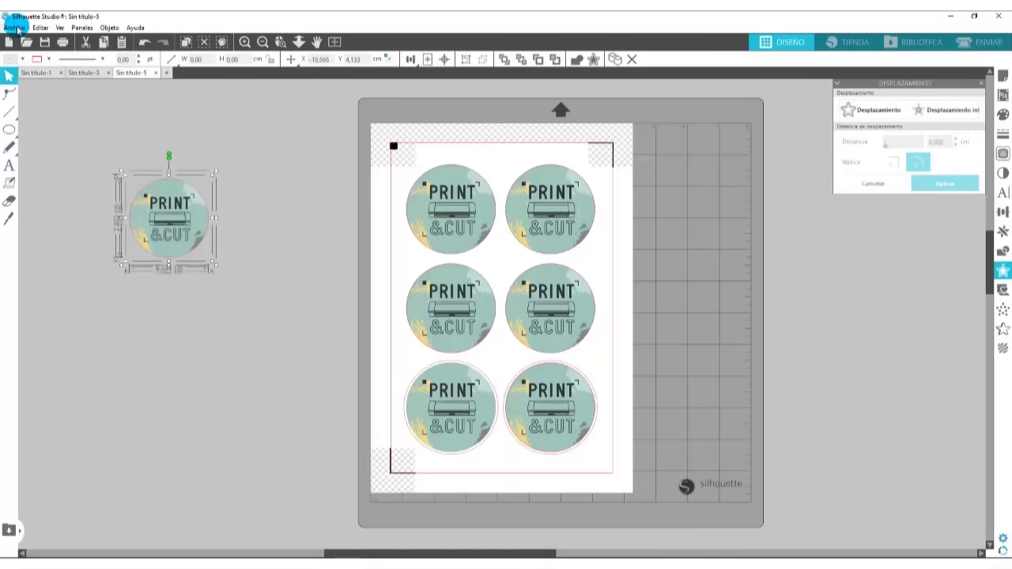
{"action": "left_click", "coordinate": [68, 104]}
- Start printing the current page and open the printing preferences of the Brother printer
{"action": "left_click", "coordinate": [14, 26]}
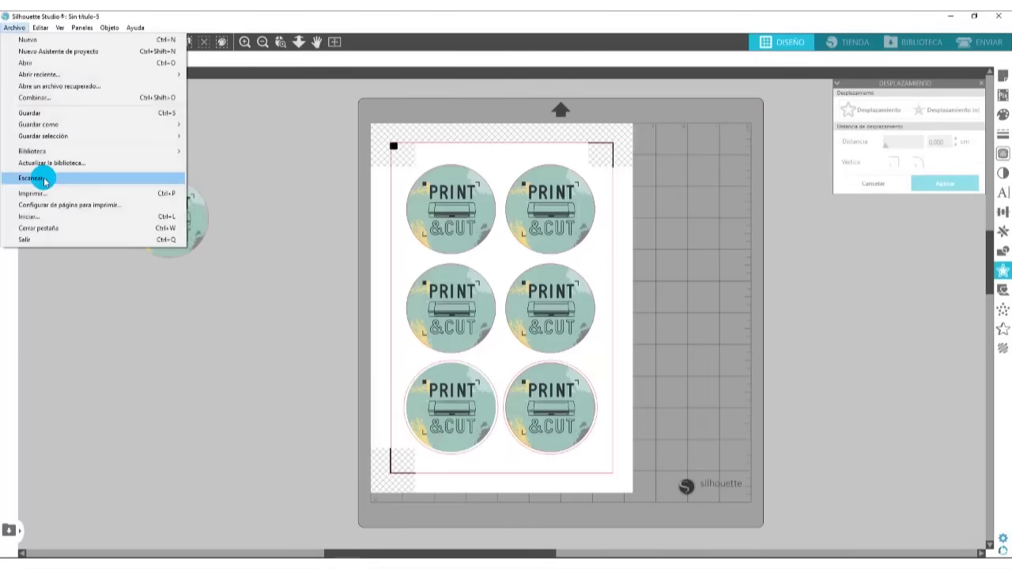
{"action": "left_click", "coordinate": [36, 192]}
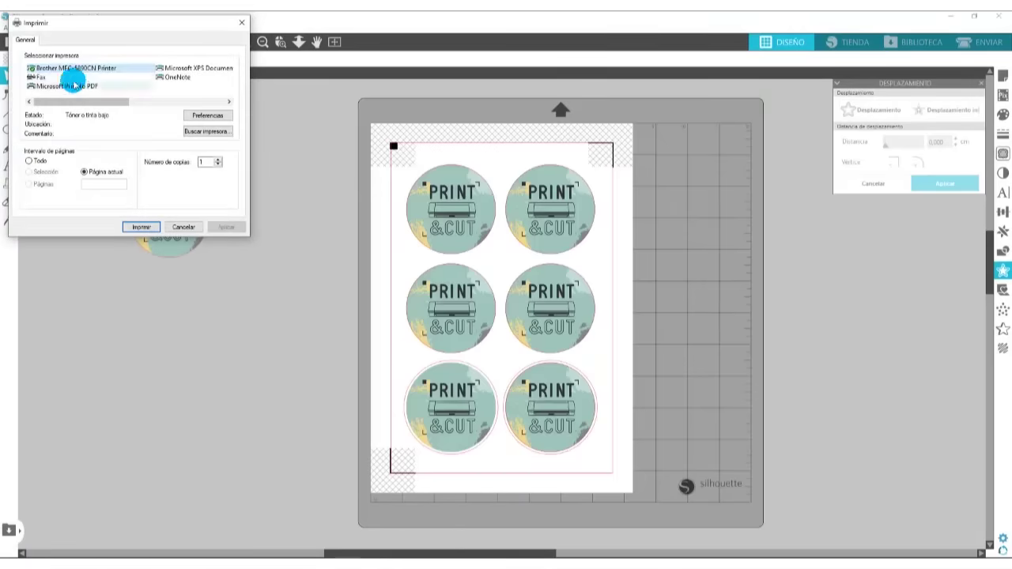
{"action": "left_click", "coordinate": [216, 117]}
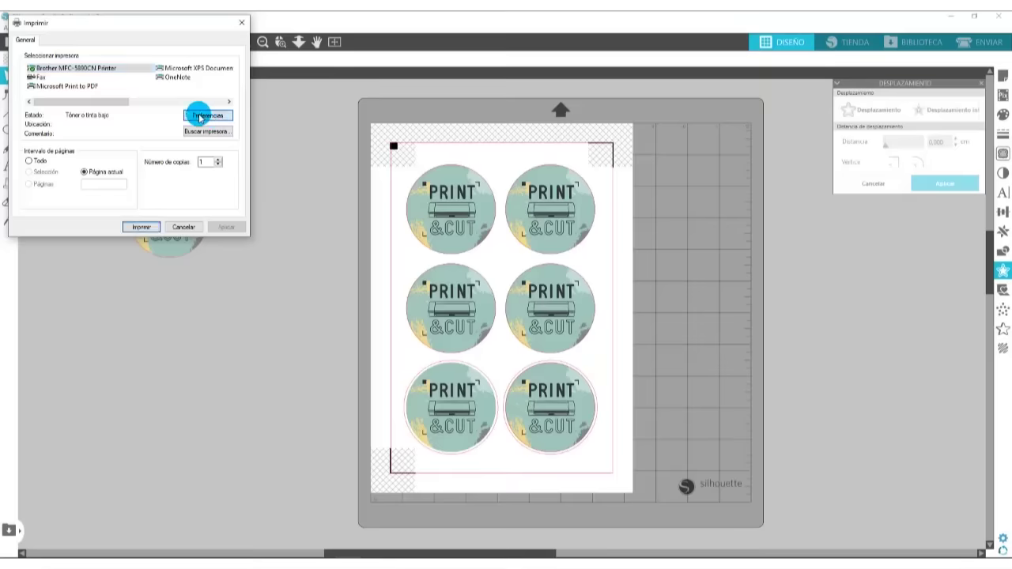
{"action": "left_click", "coordinate": [199, 115]}
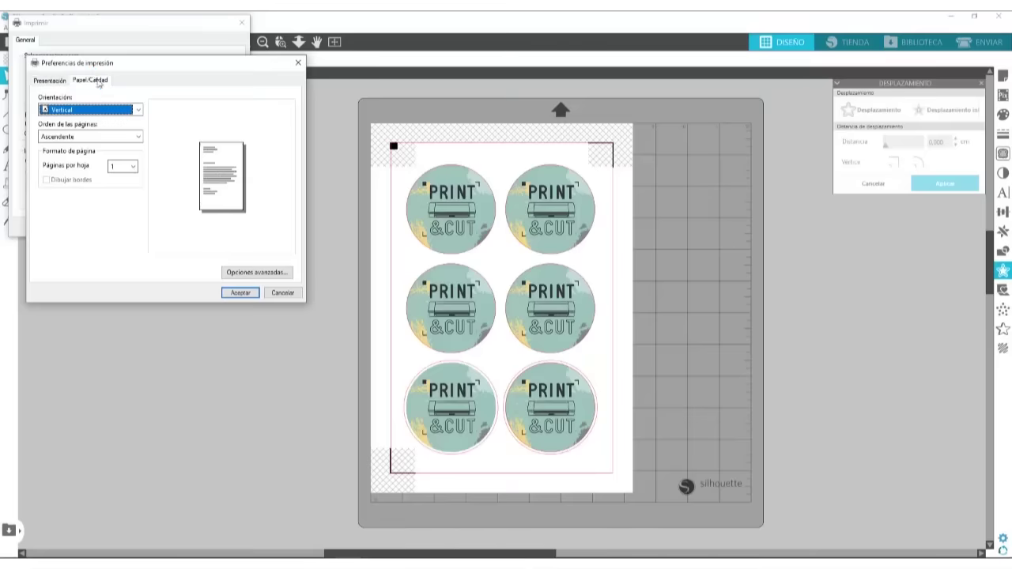
- Review the printer's paper and quality preferences and open the paper size setting in the advanced options
{"action": "left_click", "coordinate": [97, 81]}
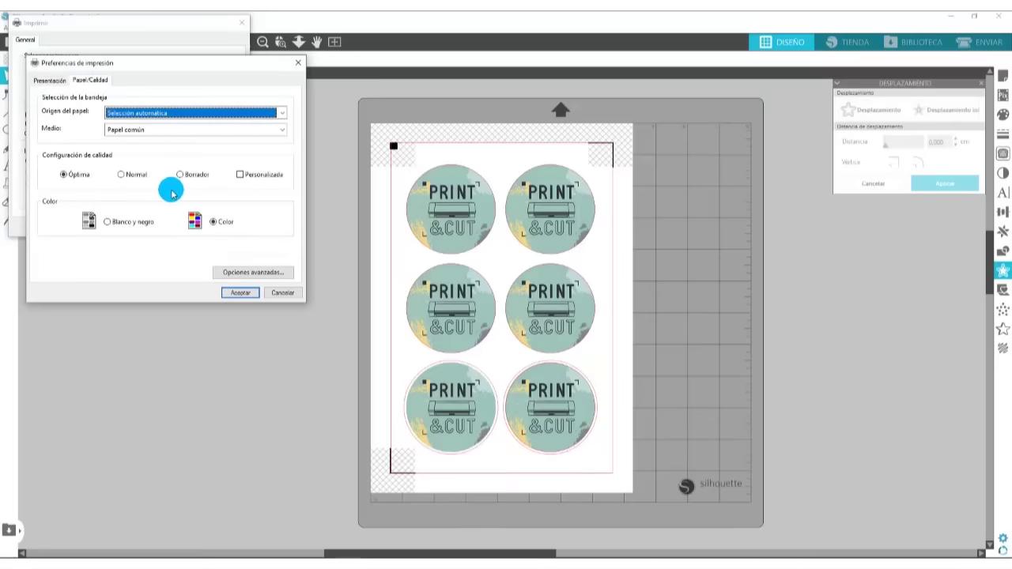
{"action": "left_click", "coordinate": [229, 275]}
{"action": "left_click", "coordinate": [146, 132]}
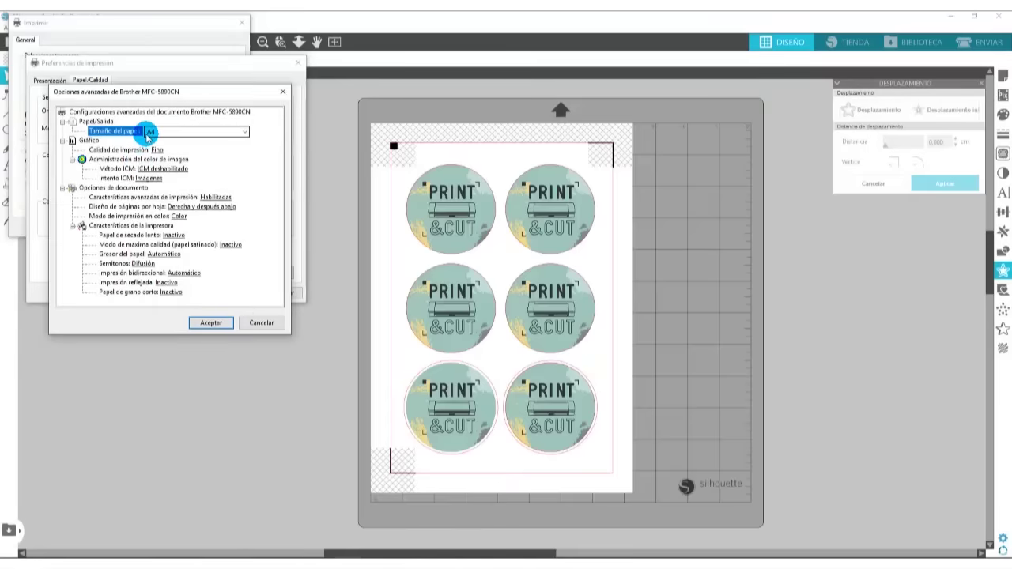